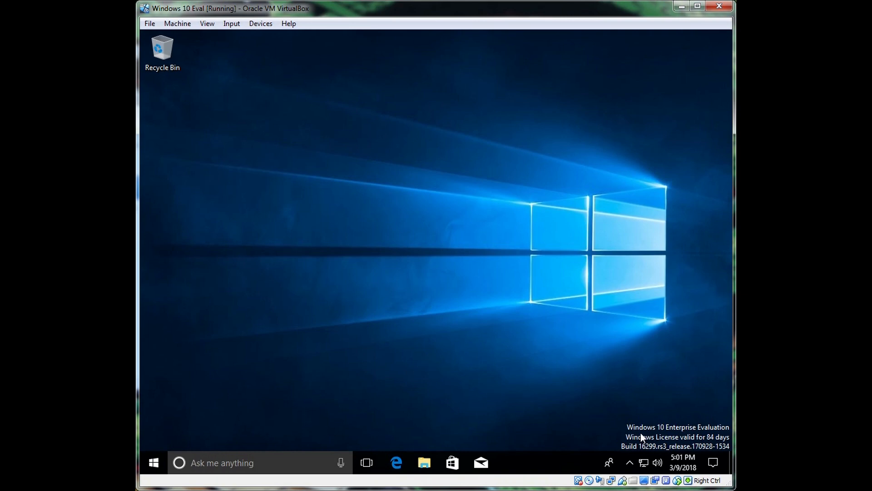
Open Device Manager from the Start button's quick-access menu.
mouse_move(647, 468)
mouse_move(645, 468)
right_click(154, 462)
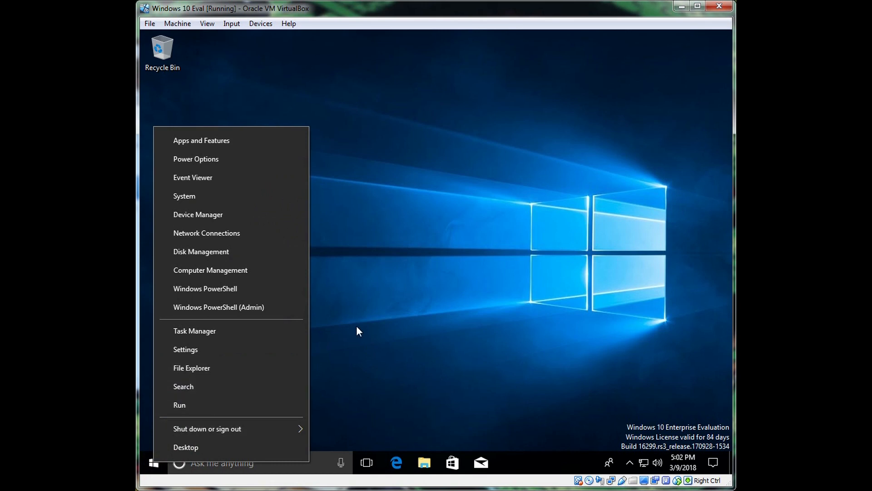
click(357, 325)
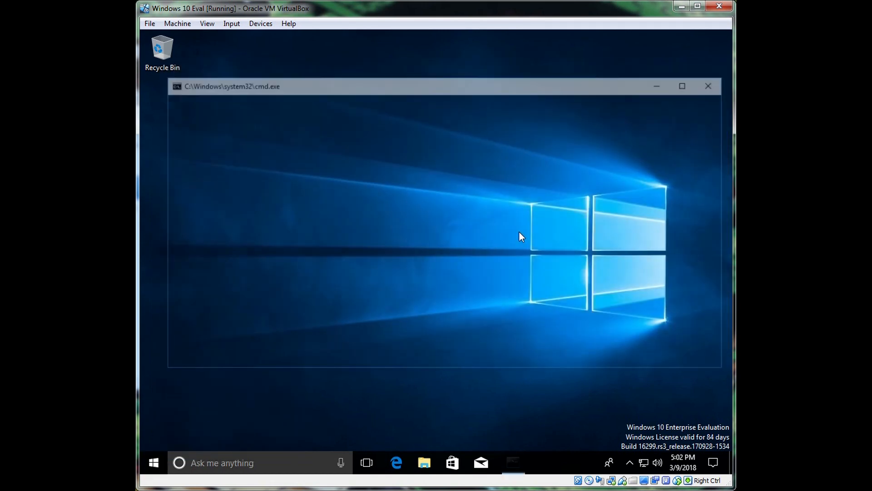
right_click(150, 462)
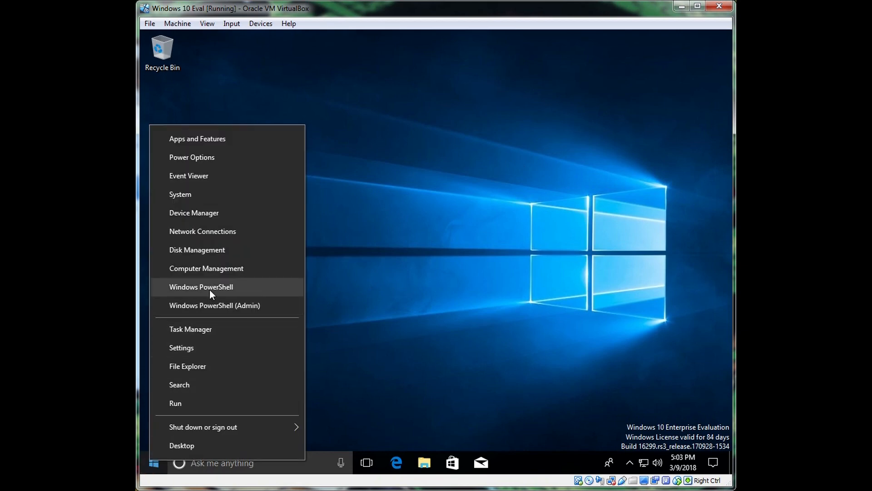
click(203, 214)
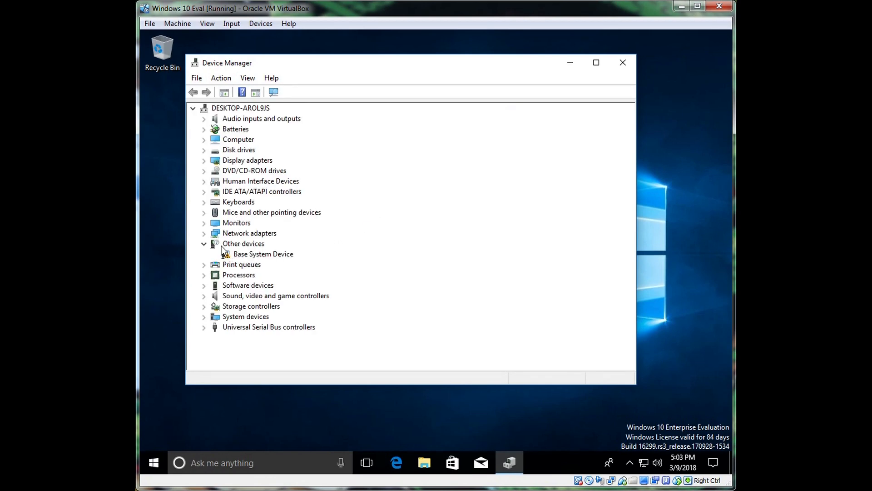
Expand Network adapters to show the Intel(R) PRO/1000 MT Desktop Adapter #2.
click(204, 234)
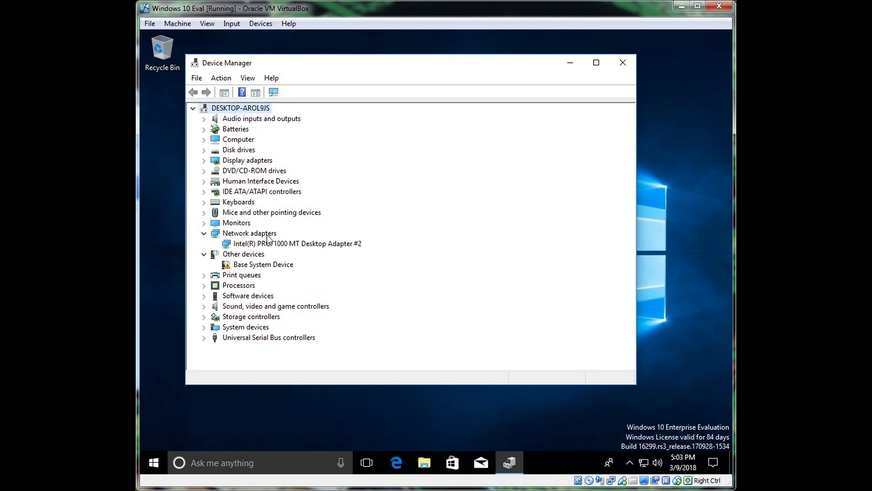
click(284, 244)
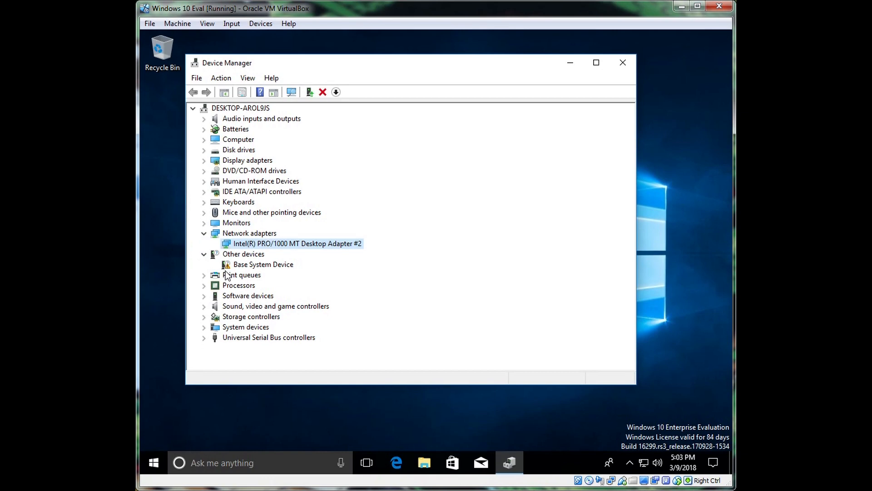
click(238, 267)
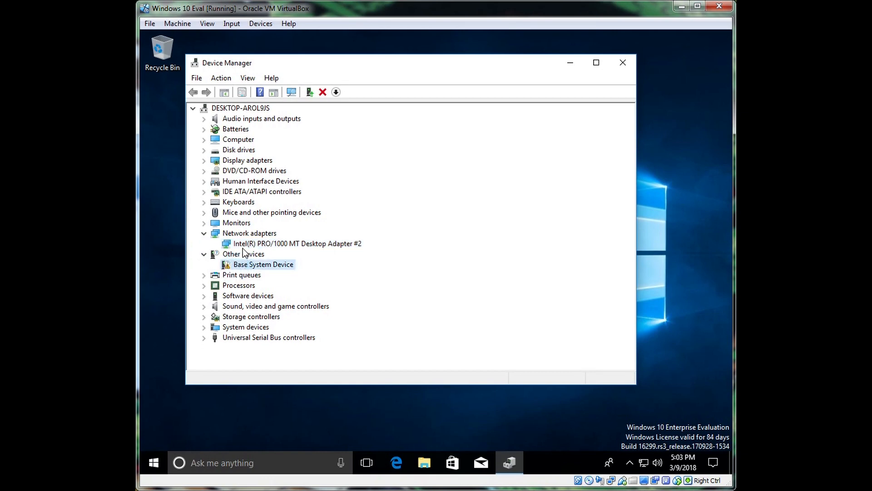
click(203, 234)
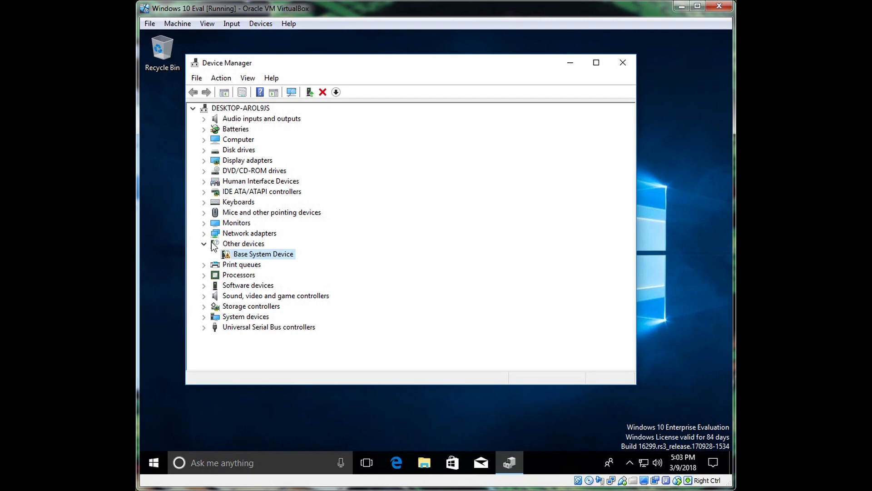
click(204, 234)
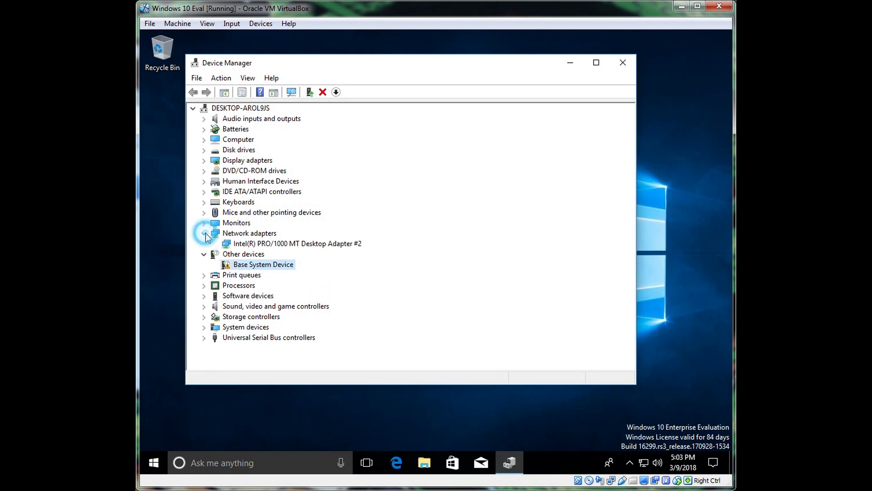
Uninstall the Intel(R) PRO/1000 MT Desktop Adapter #2 and confirm the removal.
right_click(248, 246)
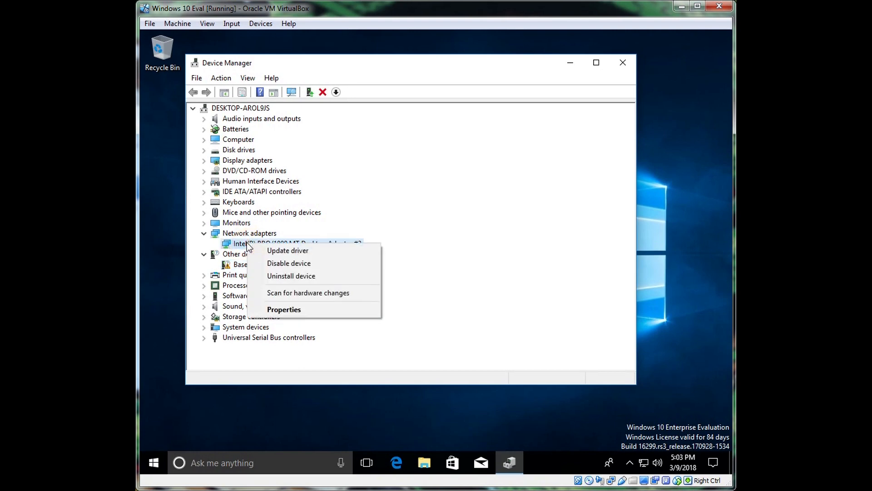
click(285, 272)
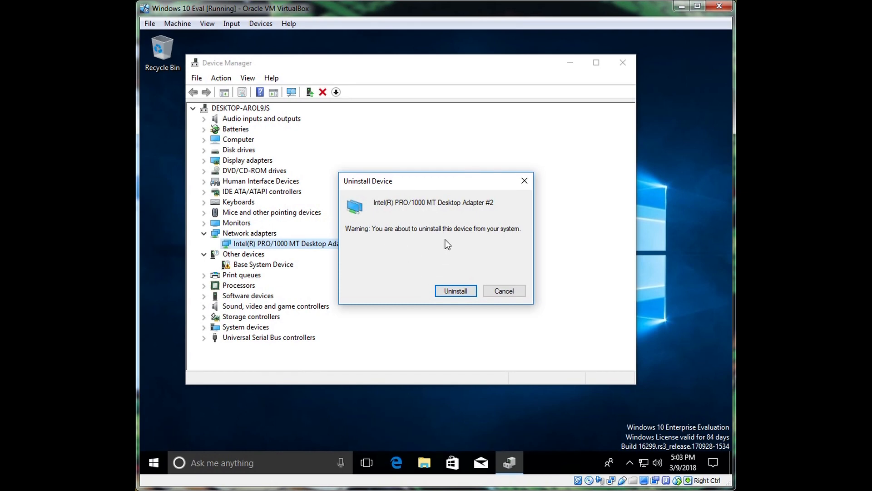
click(457, 291)
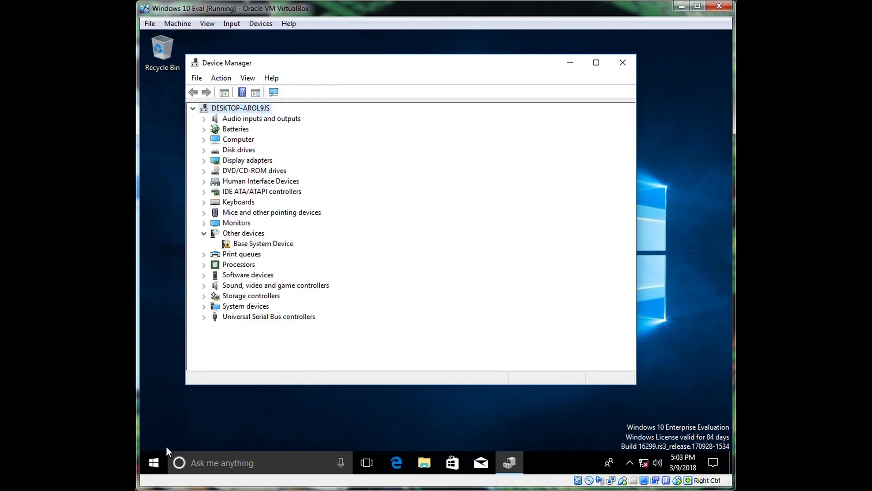
Restart Windows from the Start menu's Shut down or sign out options.
right_click(155, 461)
mouse_move(202, 423)
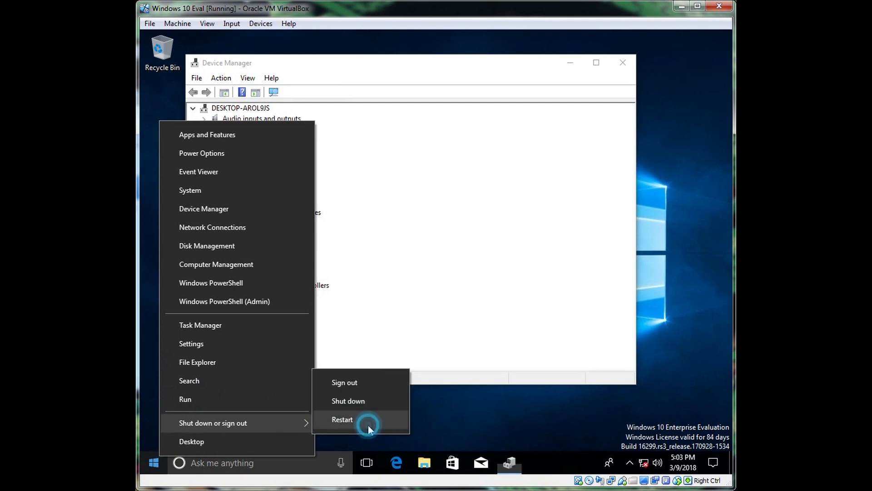
click(367, 422)
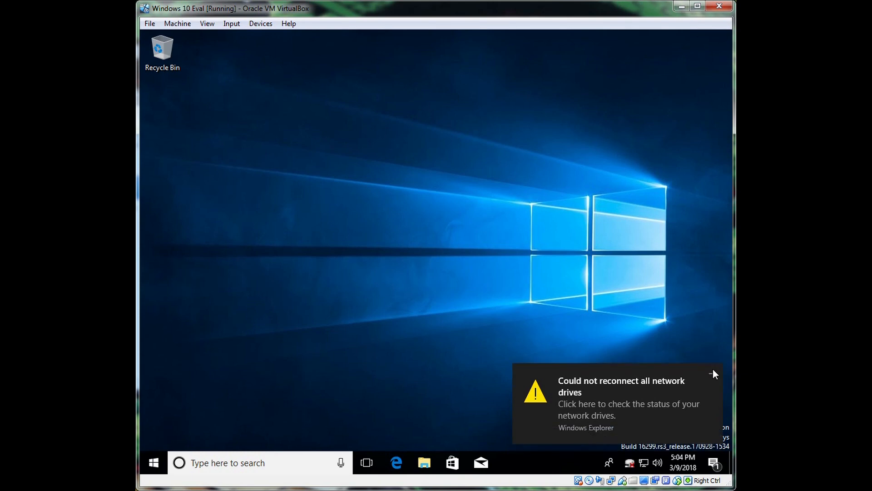
Open the test folder (Y:) drive from This PC and sign in with the network user name and password.
click(712, 373)
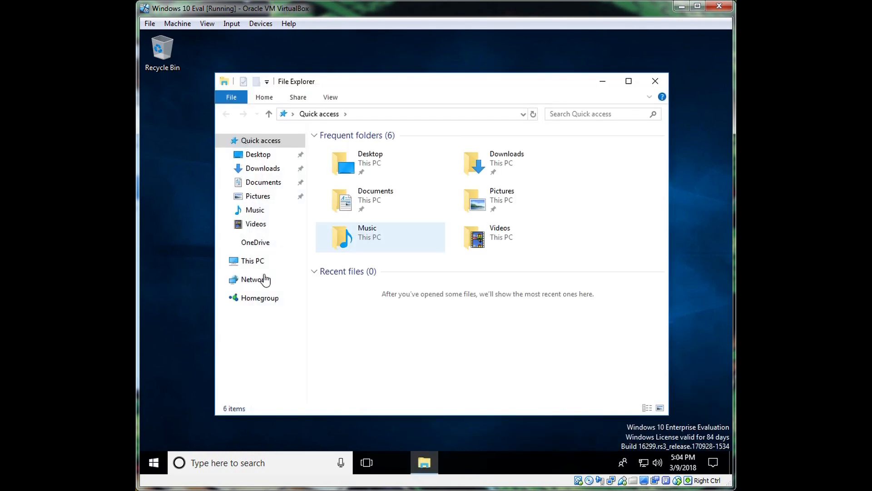
click(234, 263)
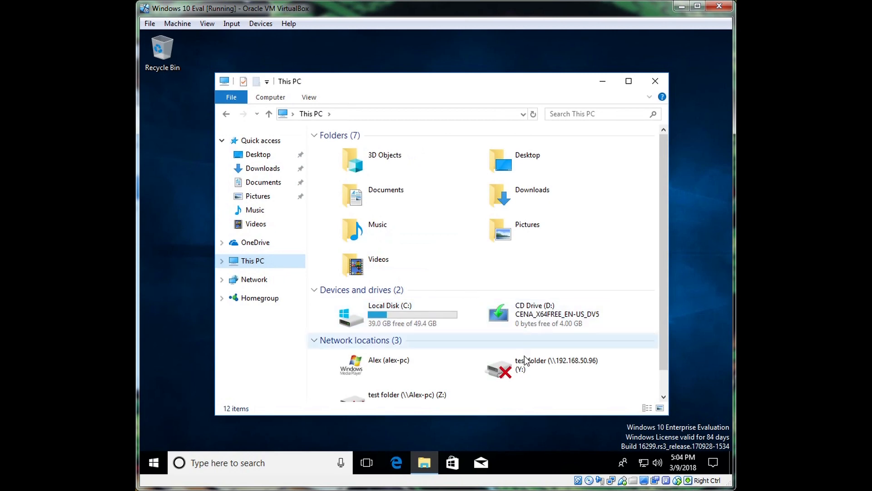
double_click(508, 366)
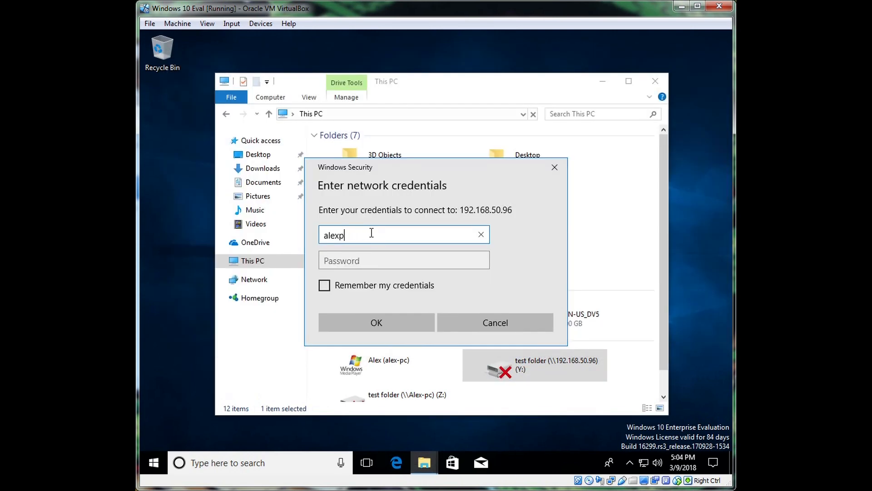
key(Tab)
key(Return)
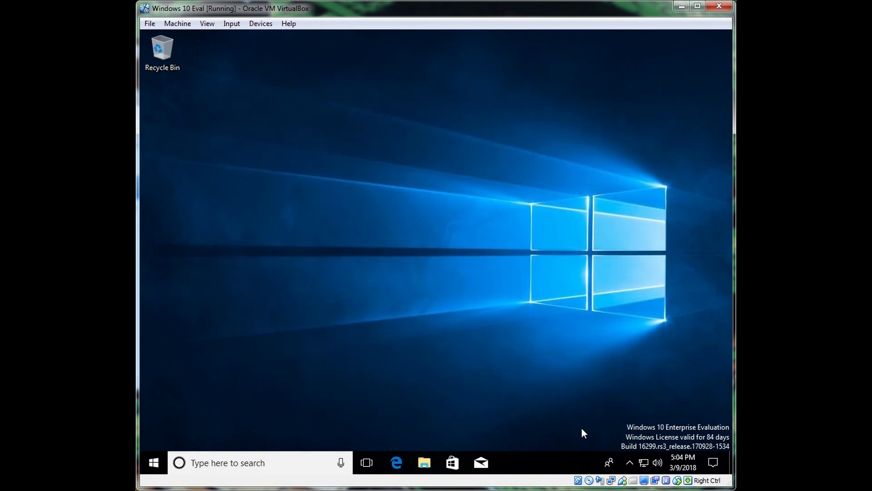
Reopen Device Manager and confirm the Intel adapter is back under Network adapters.
right_click(154, 462)
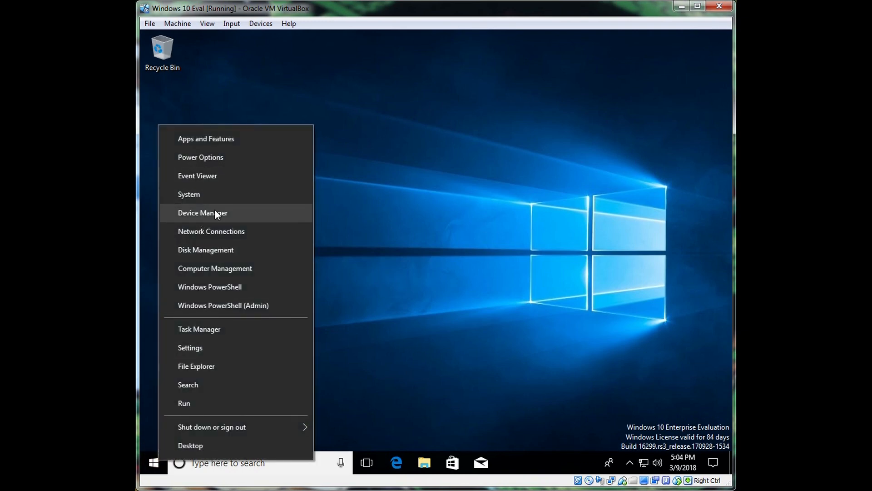
click(214, 212)
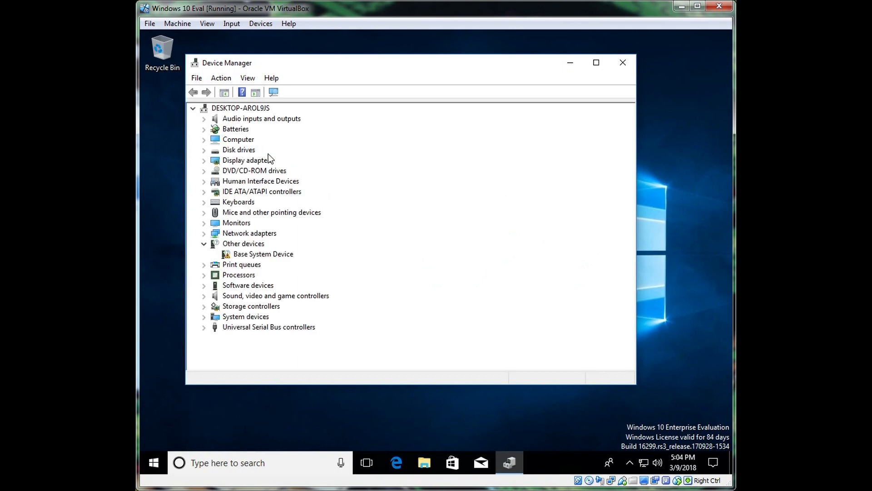
double_click(212, 233)
click(245, 244)
Cancel an uninstall of the Intel adapter, leaving it installed, and close Device Manager.
right_click(246, 244)
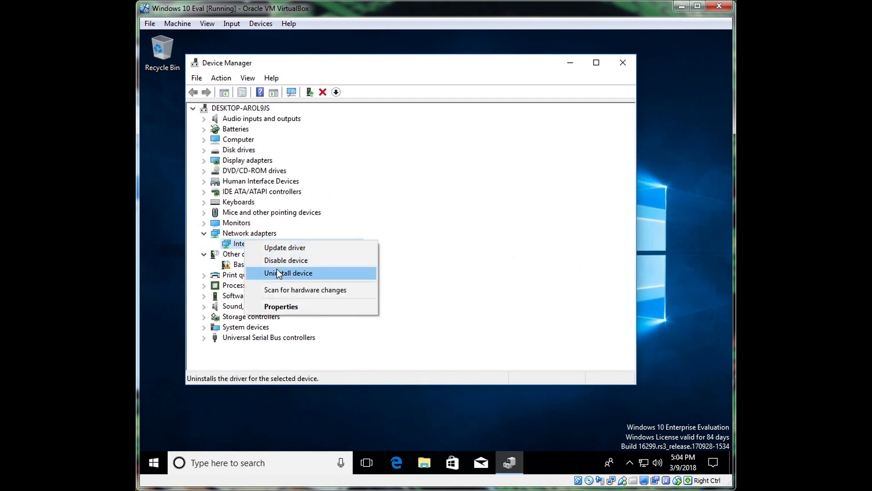
click(278, 273)
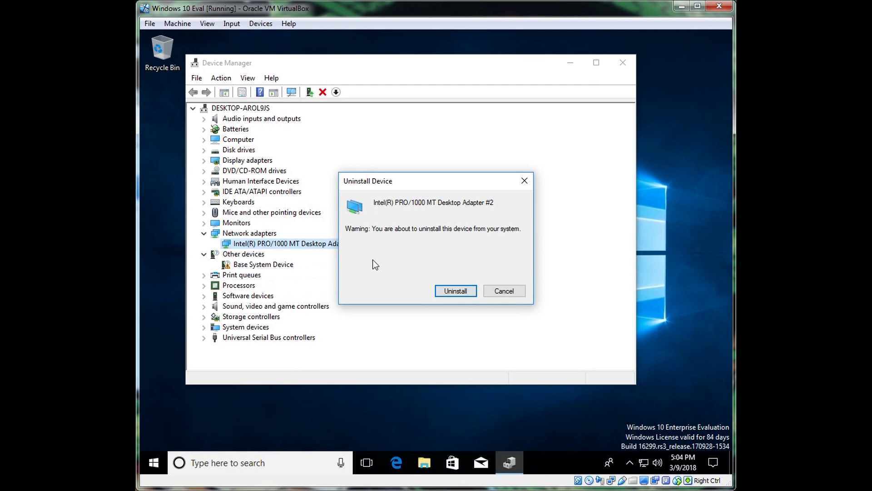
click(525, 182)
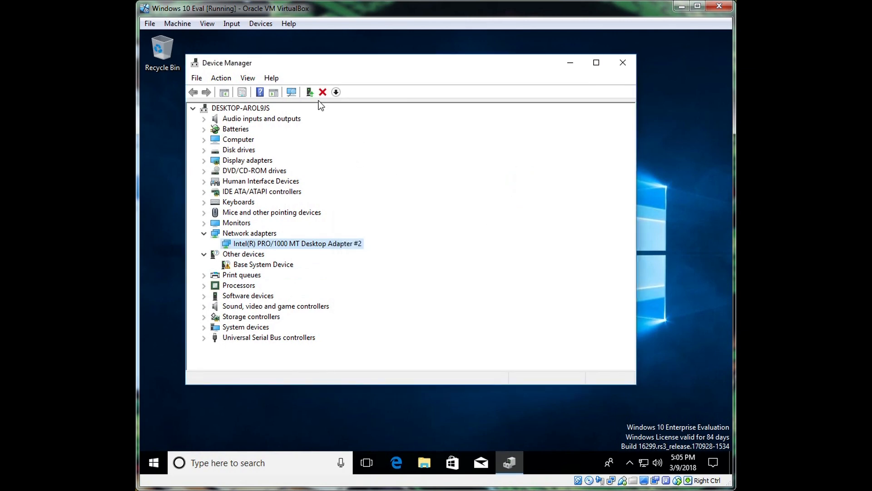
click(622, 64)
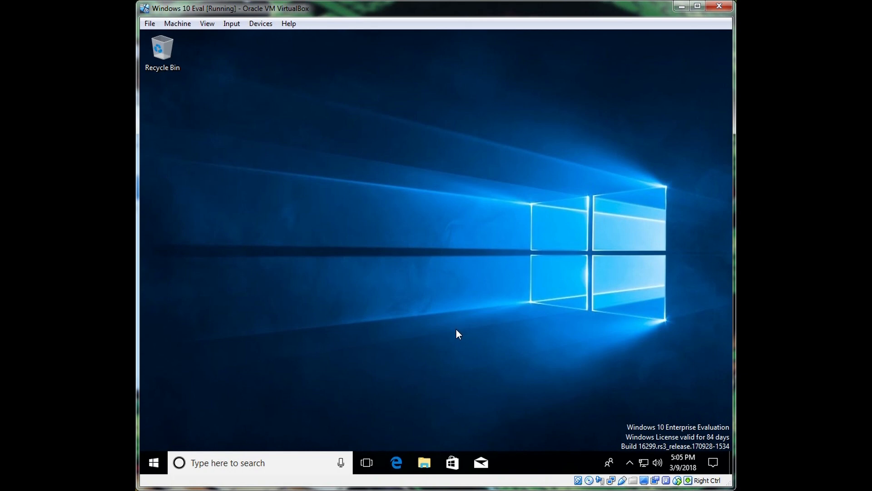
Run cmd from the Run box in the Start button's quick menu.
right_click(154, 462)
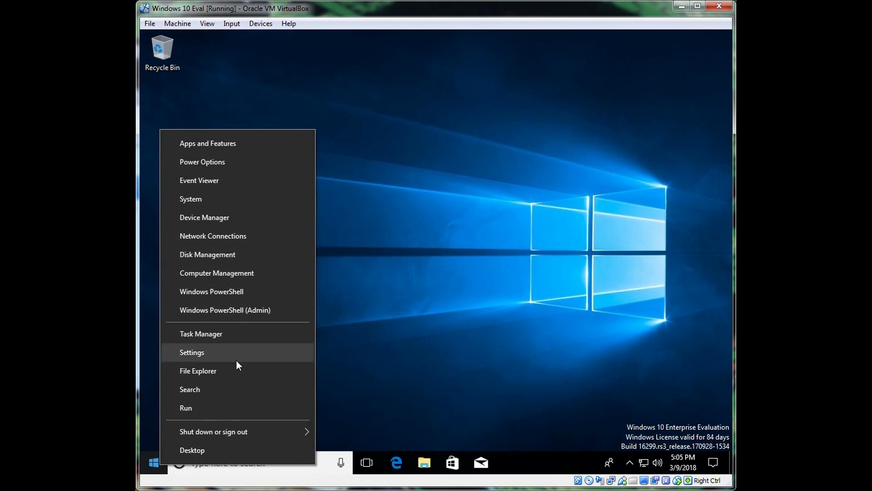
click(233, 411)
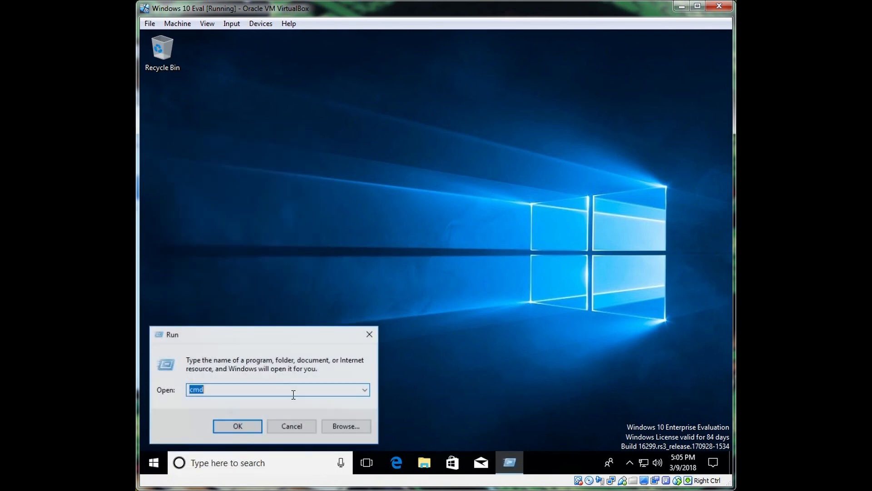
click(298, 428)
right_click(162, 454)
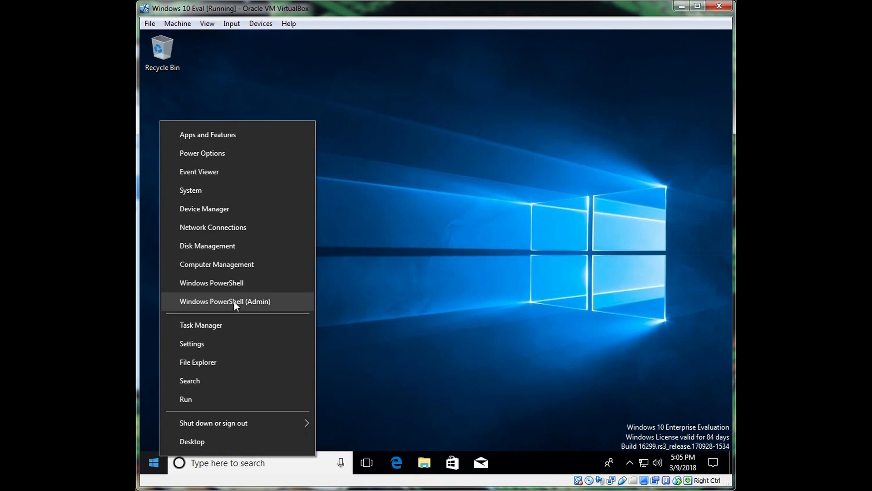
click(212, 396)
text(cmd)
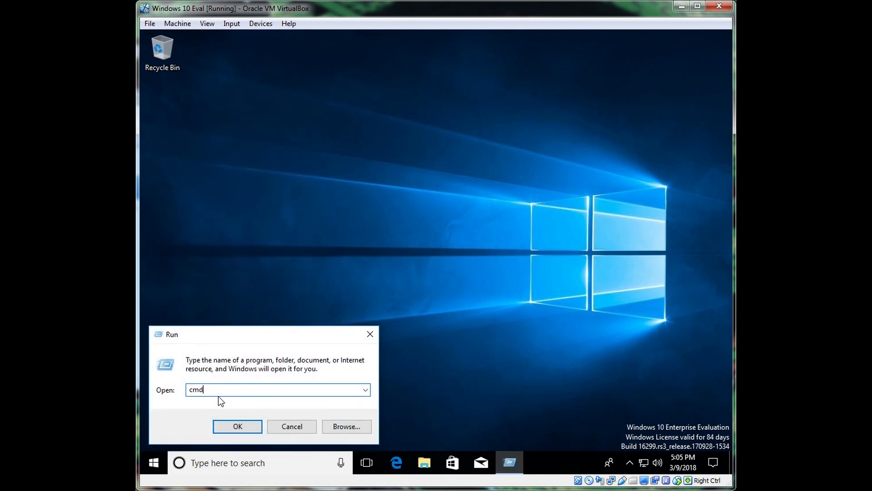
key(Return)
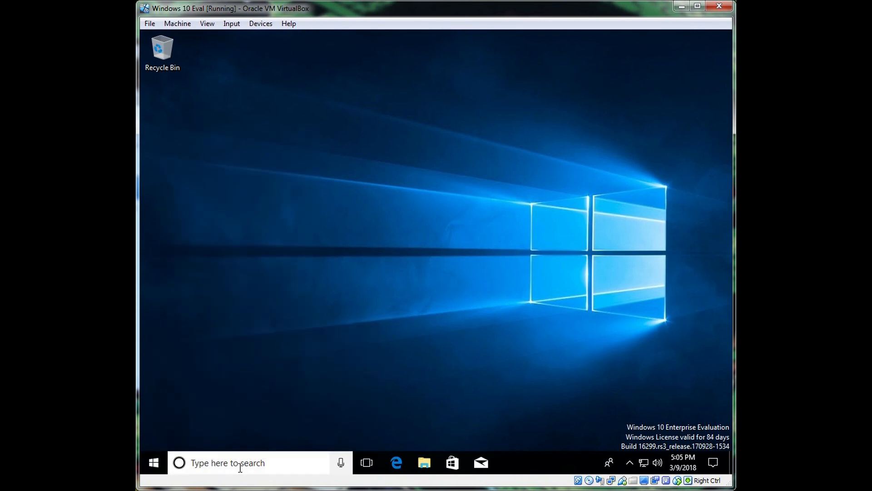
Search for cmd and run Command Prompt as administrator.
click(239, 467)
text(cmd)
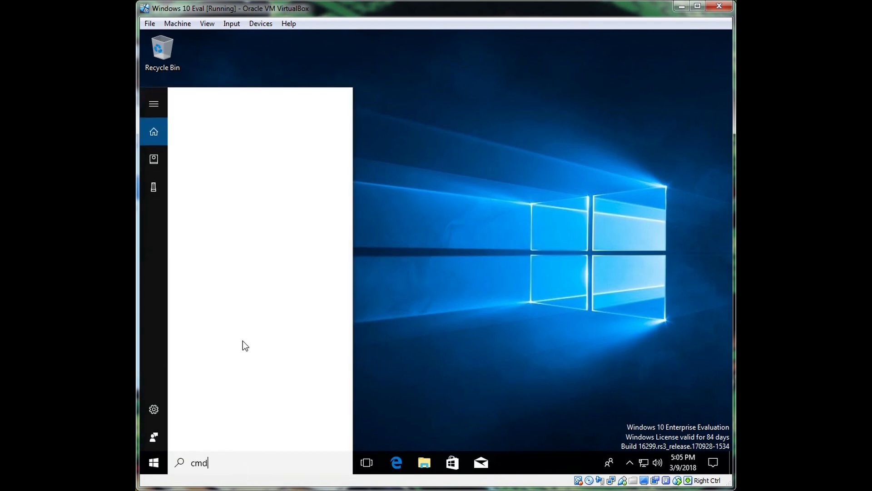
right_click(228, 165)
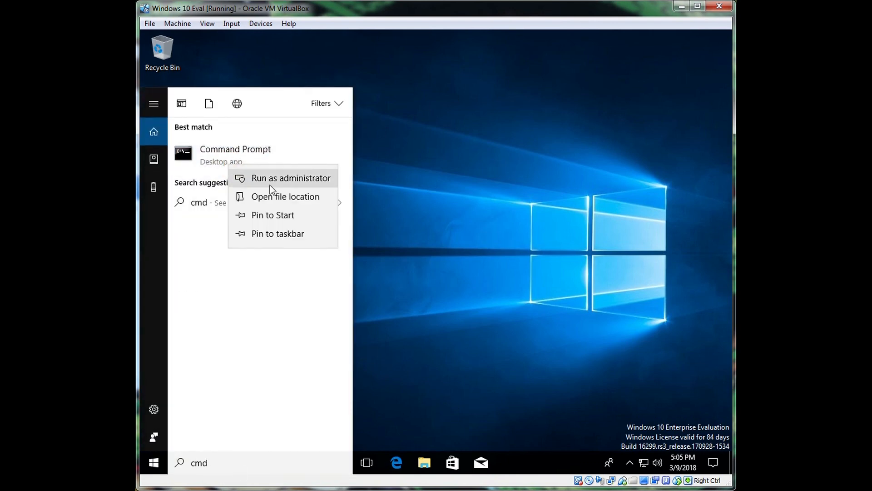
click(272, 187)
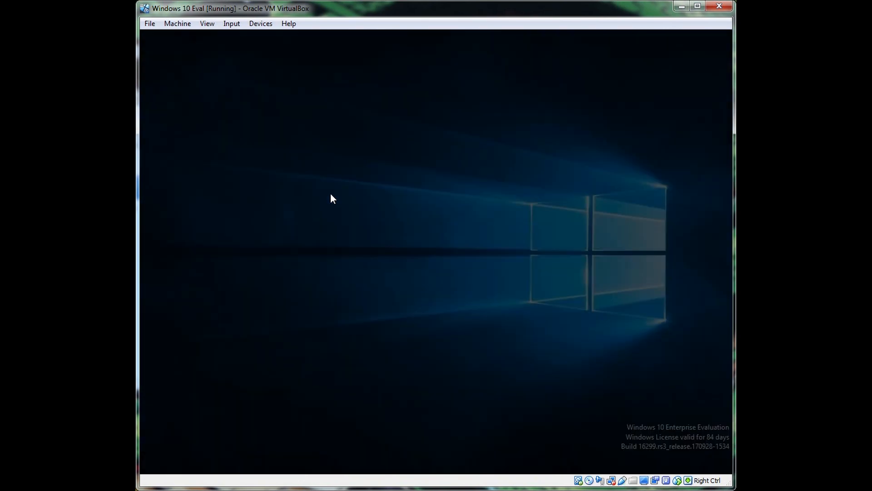
Approve and close the admin Command Prompt, then open an approved Windows PowerShell (Admin).
click(397, 317)
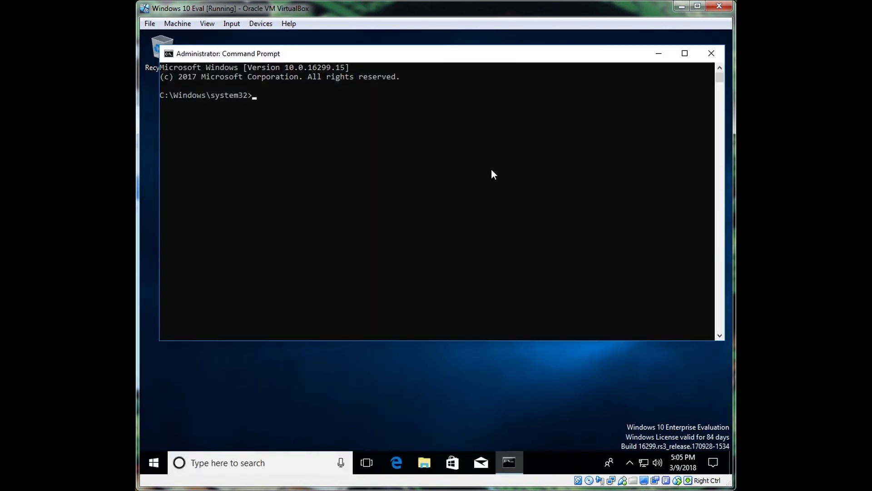
click(723, 55)
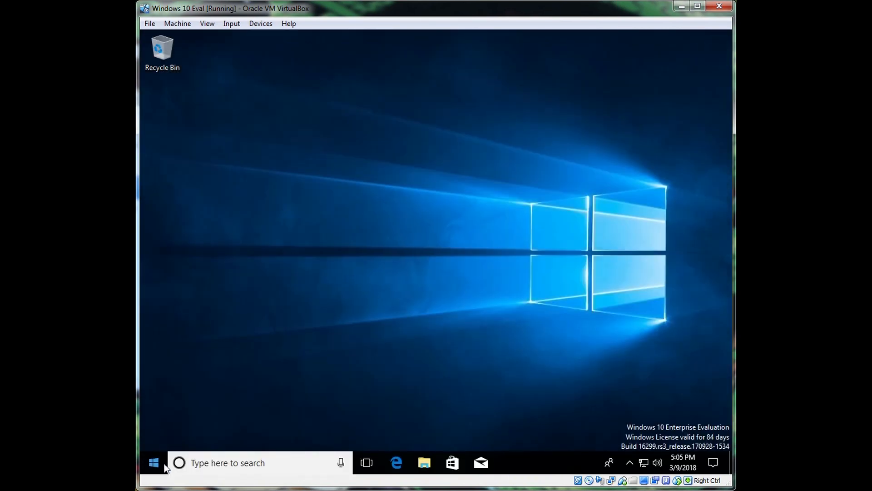
right_click(153, 463)
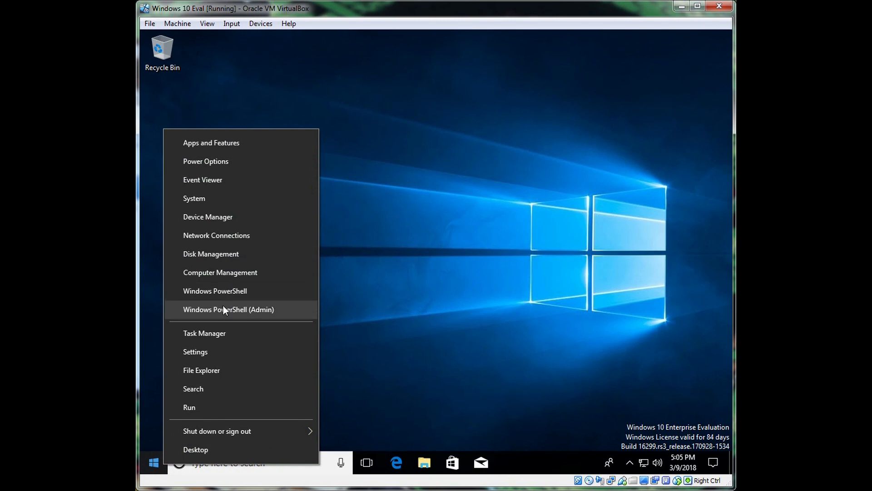
click(223, 306)
click(342, 317)
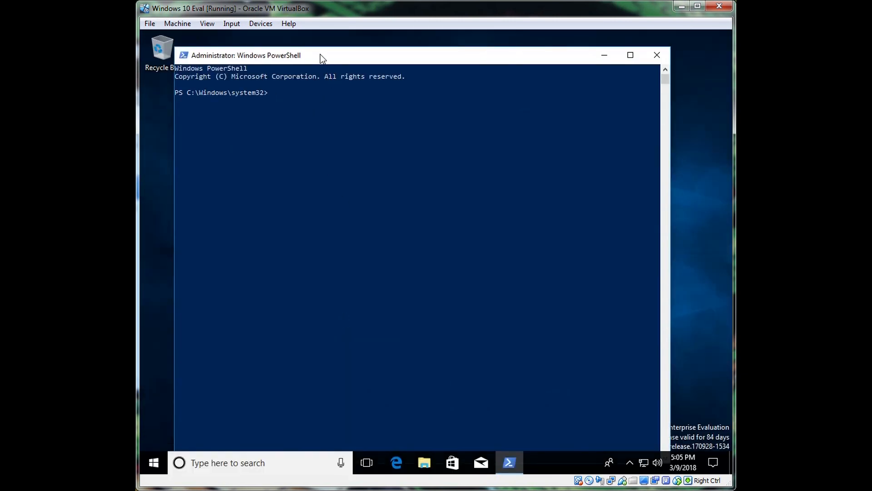
Move the PowerShell window up and run netsh winsock reset.
click(321, 55)
drag(320, 55, 322, 44)
click(305, 90)
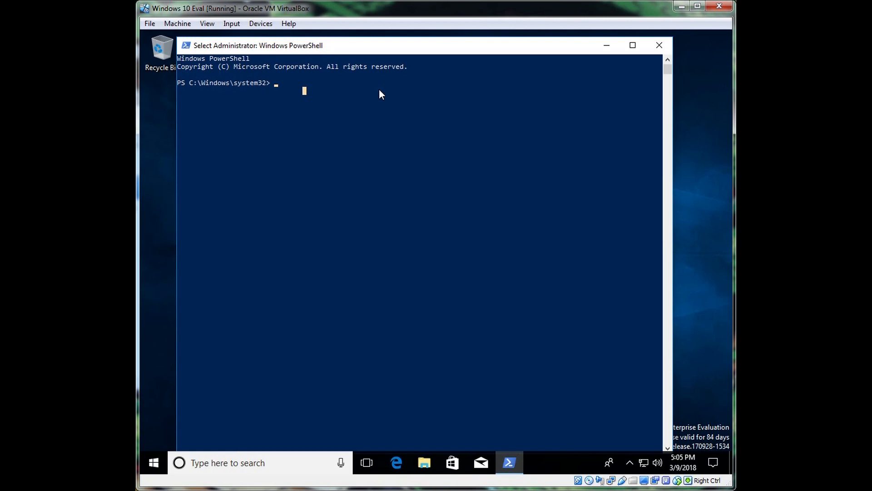
text(ne)
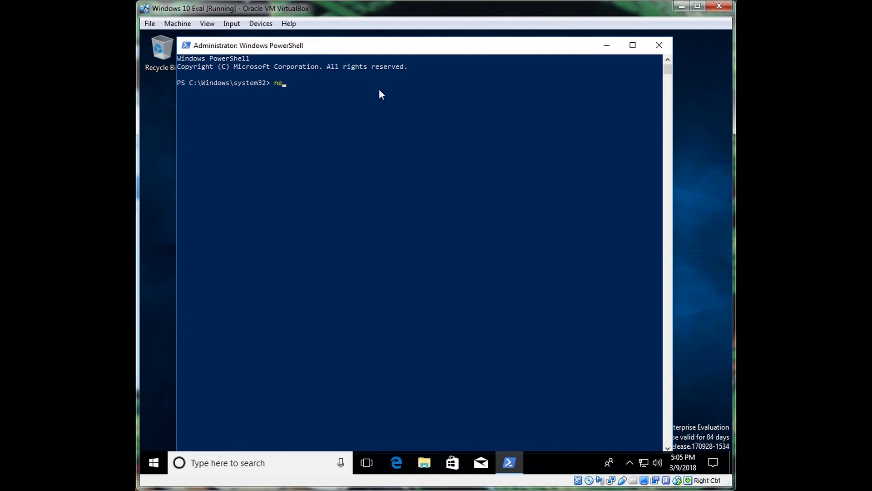
text(tsh winsock reset)
key(Return)
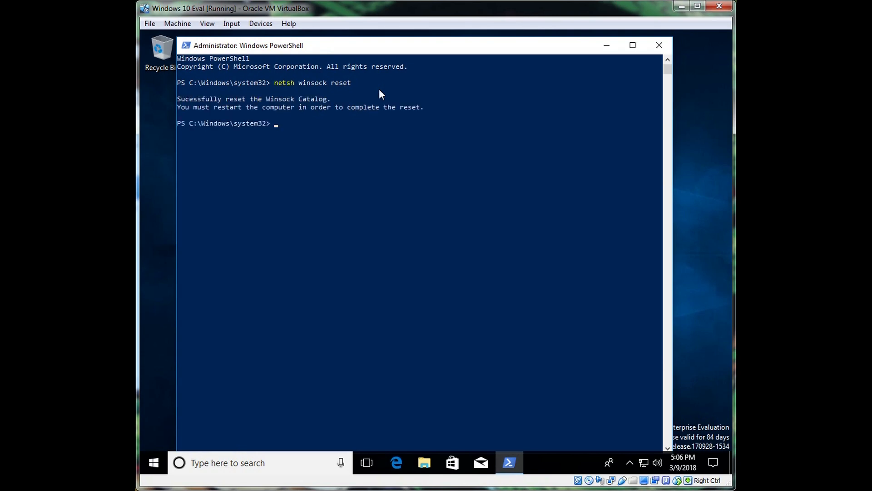
Run shutdown /r /t 00 in PowerShell to restart the VM immediately.
text(shutdown /r /t 00)
click(359, 127)
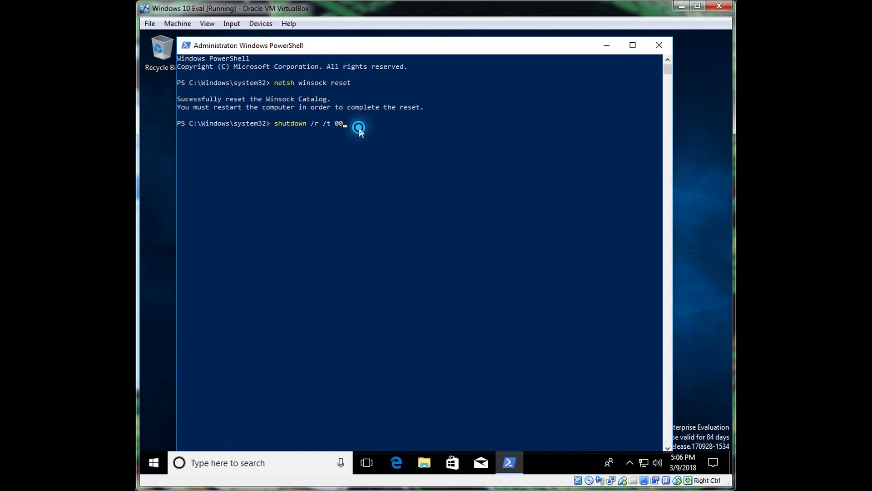
click(359, 128)
click(359, 128)
click(359, 127)
click(360, 102)
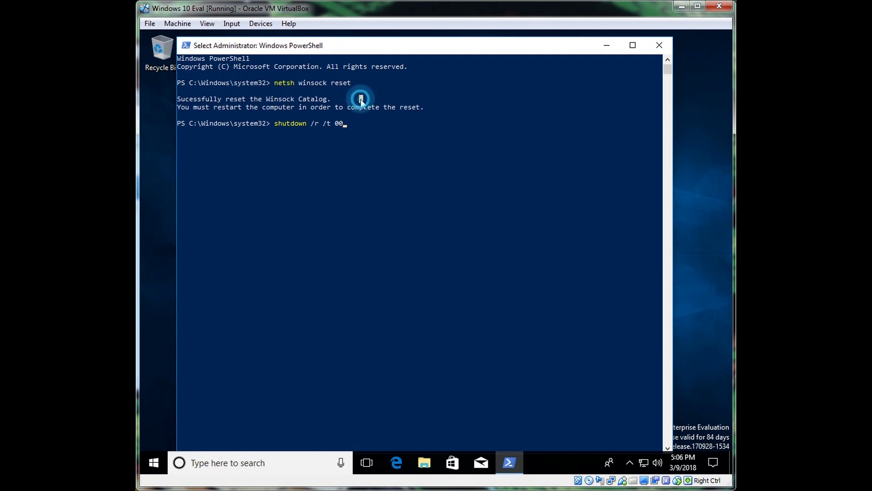
click(347, 125)
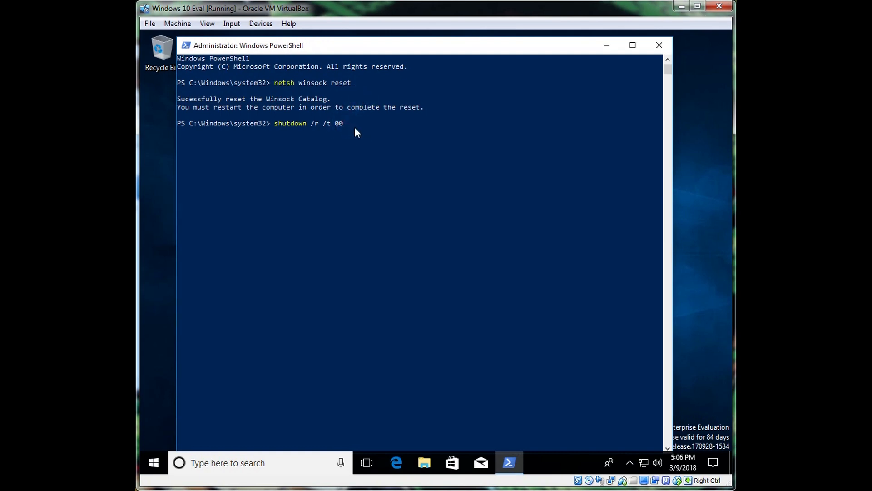
key(Return)
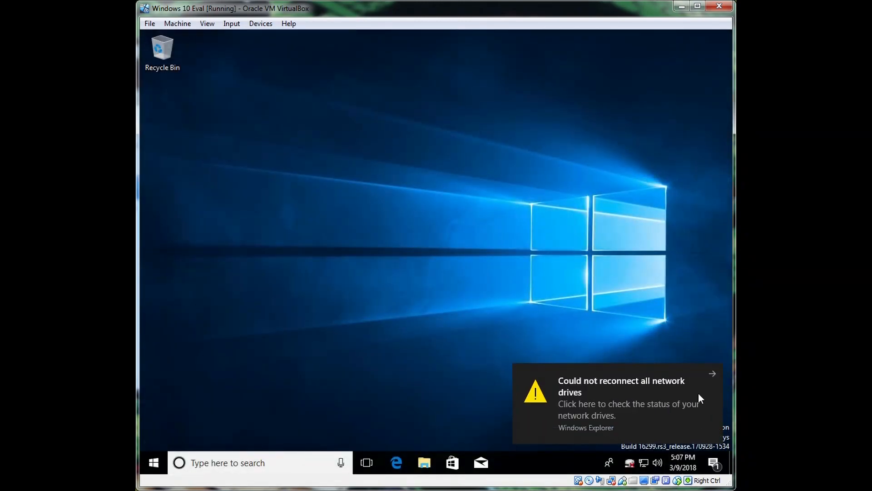
Close the 'Could not reconnect all network drives' notification.
click(712, 373)
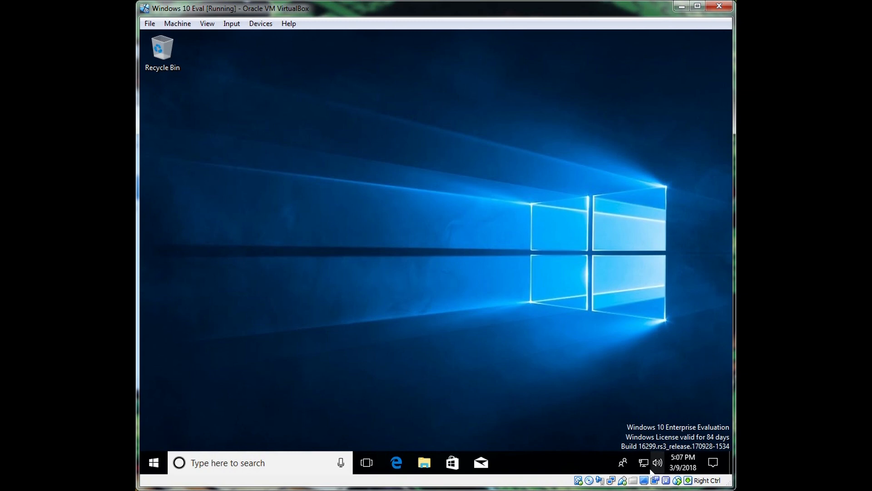